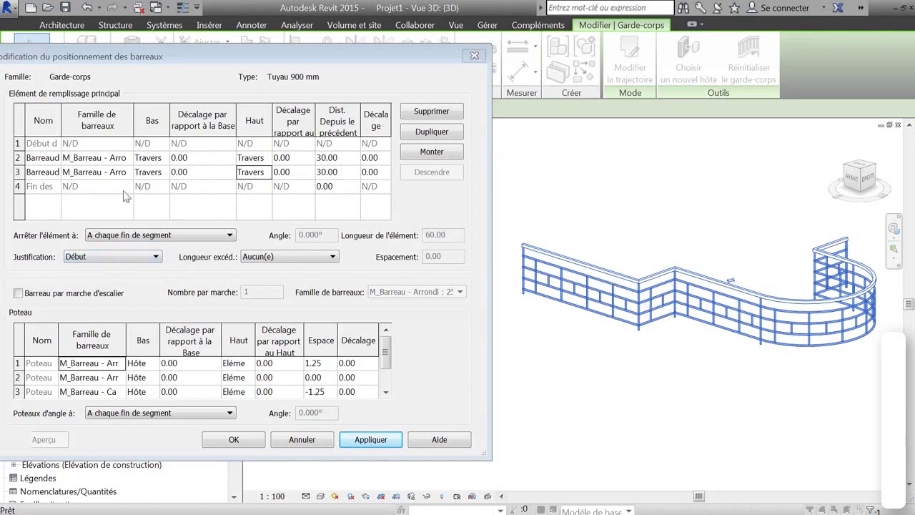
# - Delete the second baluster row from the main pattern, set the remaining baluster's distance from previous to 70, and apply it
pyautogui.click(22, 172)
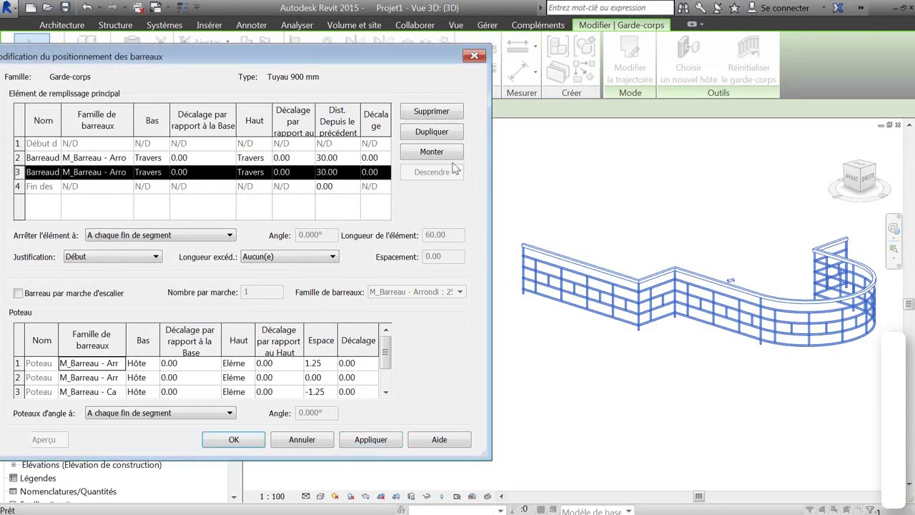
pyautogui.click(427, 112)
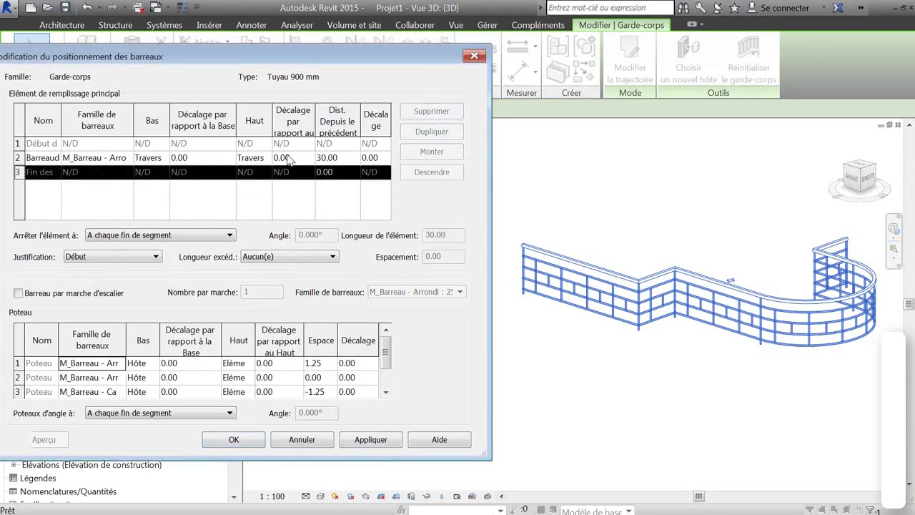
pyautogui.click(352, 158)
pyautogui.write('7')
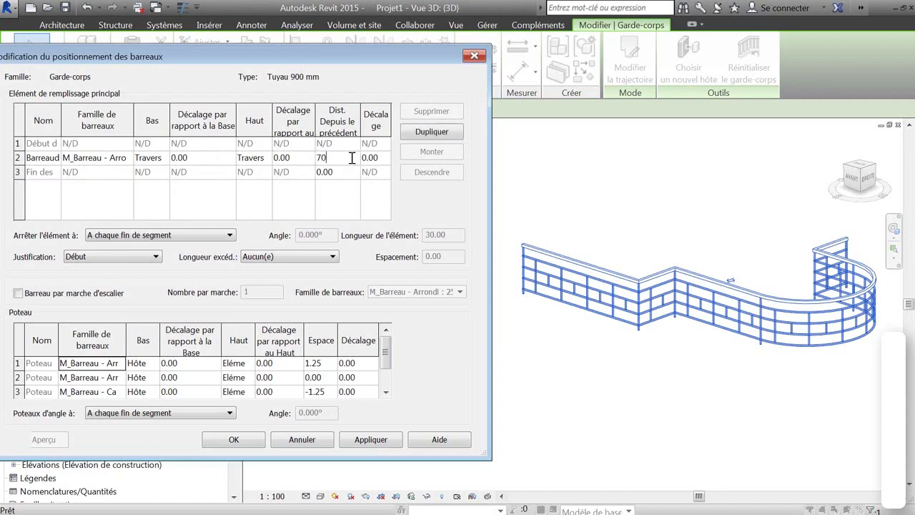
pyautogui.write('0')
pyautogui.press('Tab')
pyautogui.click(372, 441)
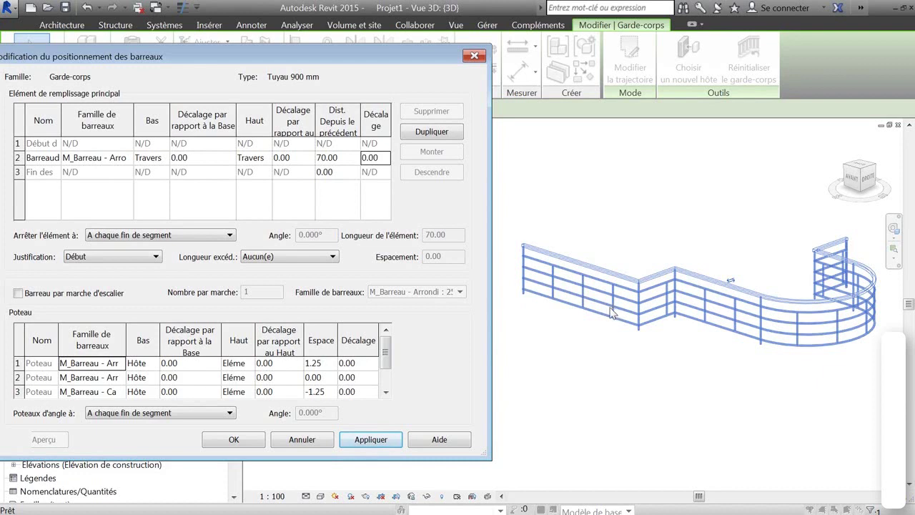
# - Apply the Fin justification to the baluster pattern, and apply Début again
pyautogui.click(155, 257)
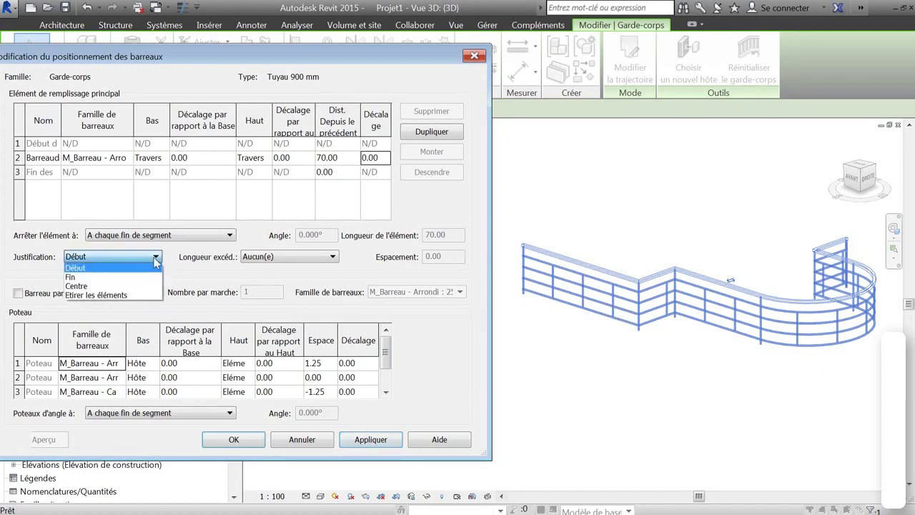
pyautogui.click(138, 277)
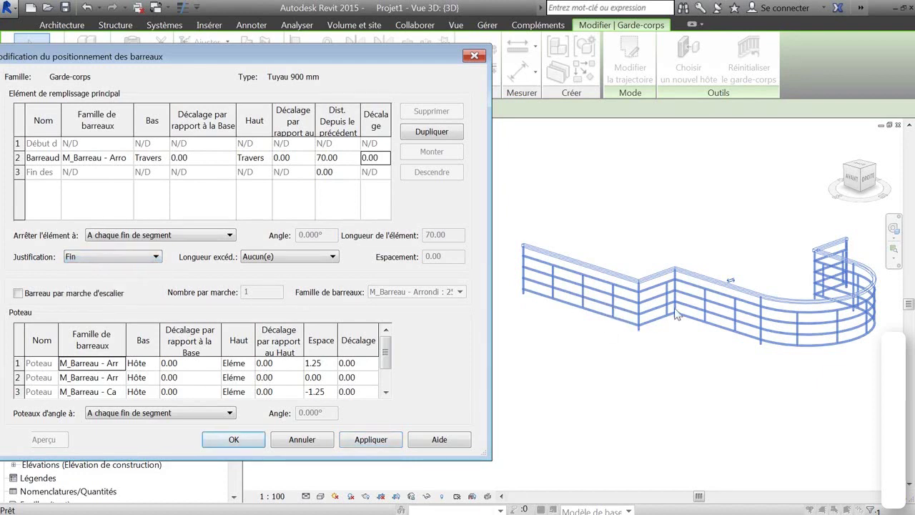
pyautogui.click(383, 443)
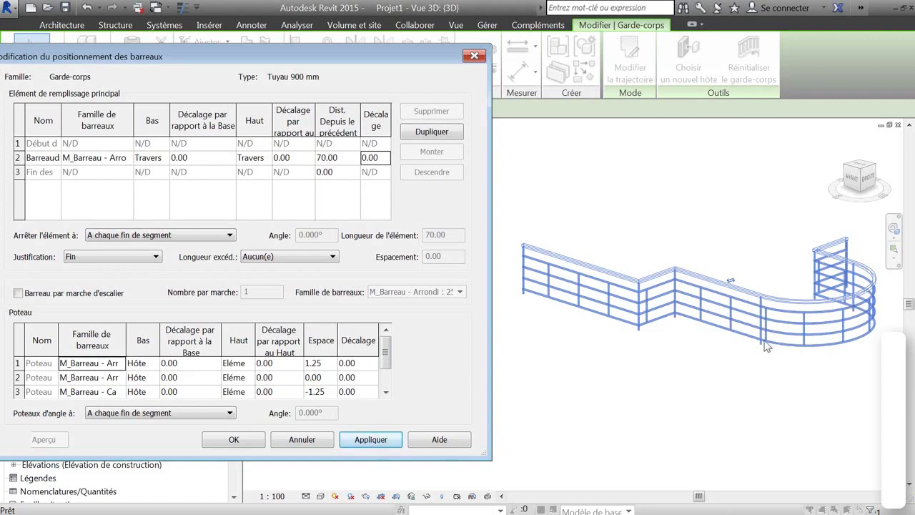
pyautogui.click(155, 259)
pyautogui.click(146, 269)
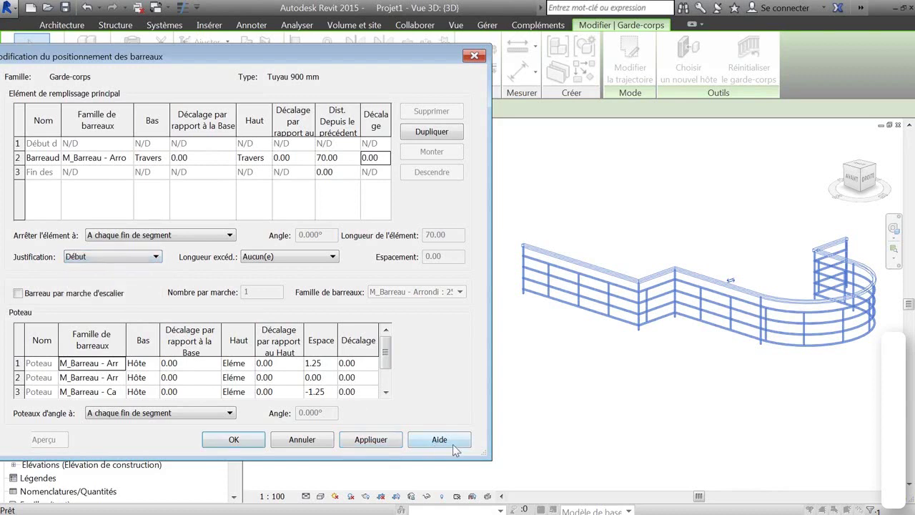
pyautogui.click(377, 440)
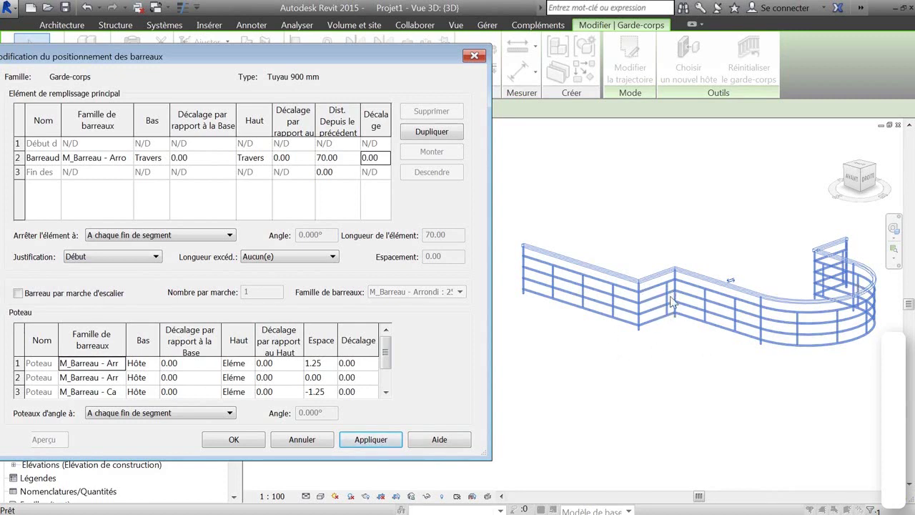
# - Apply the Centre justification to the baluster pattern
pyautogui.click(135, 261)
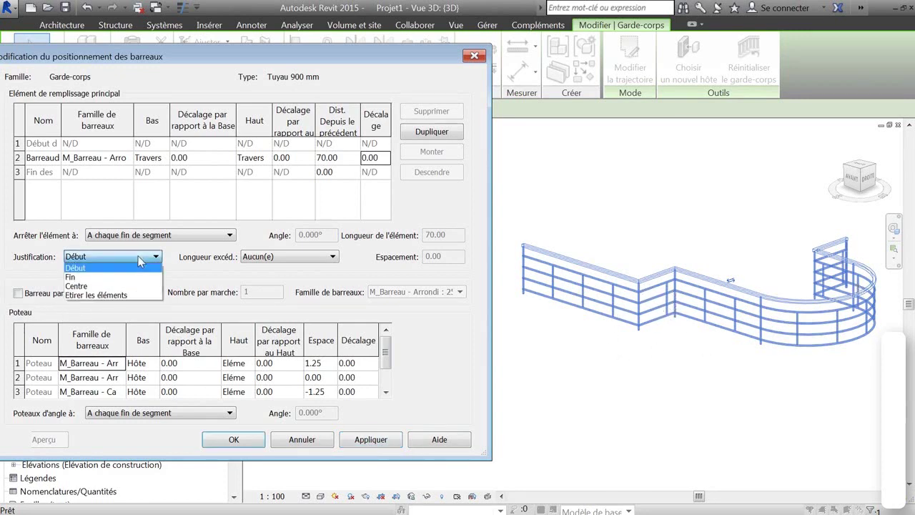
pyautogui.click(82, 287)
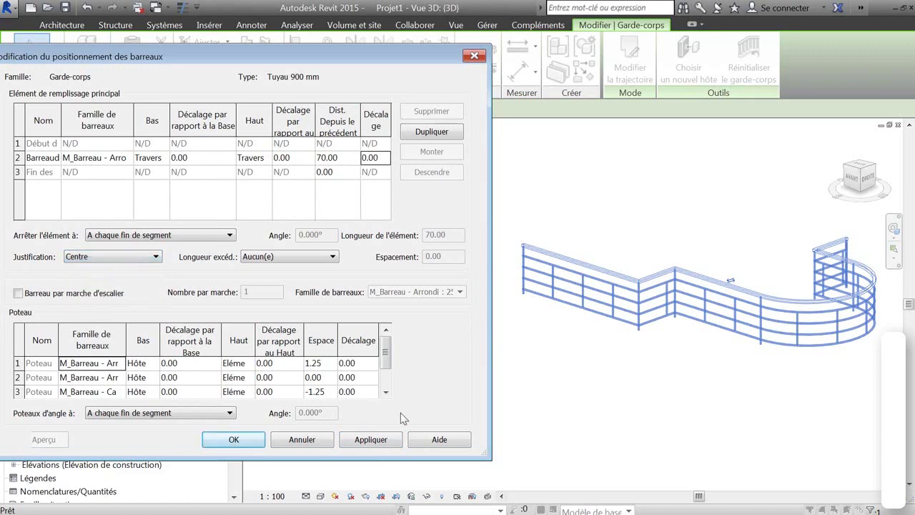
pyautogui.click(385, 440)
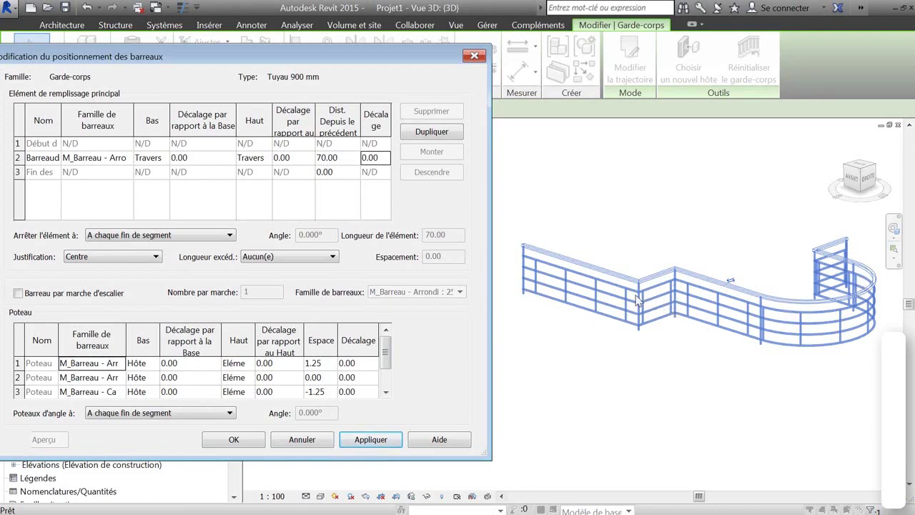
# - Apply the Etirer les éléments justification to the baluster pattern, and return it to Début
pyautogui.click(155, 257)
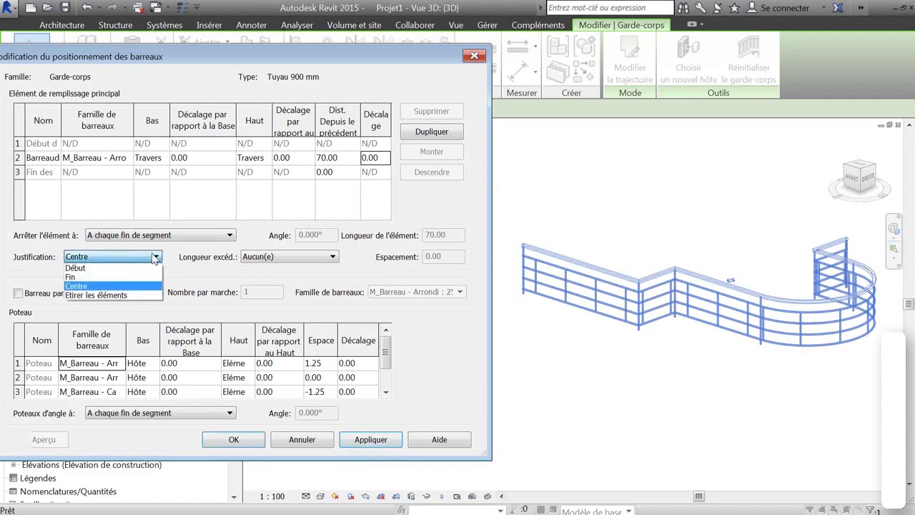
pyautogui.click(108, 295)
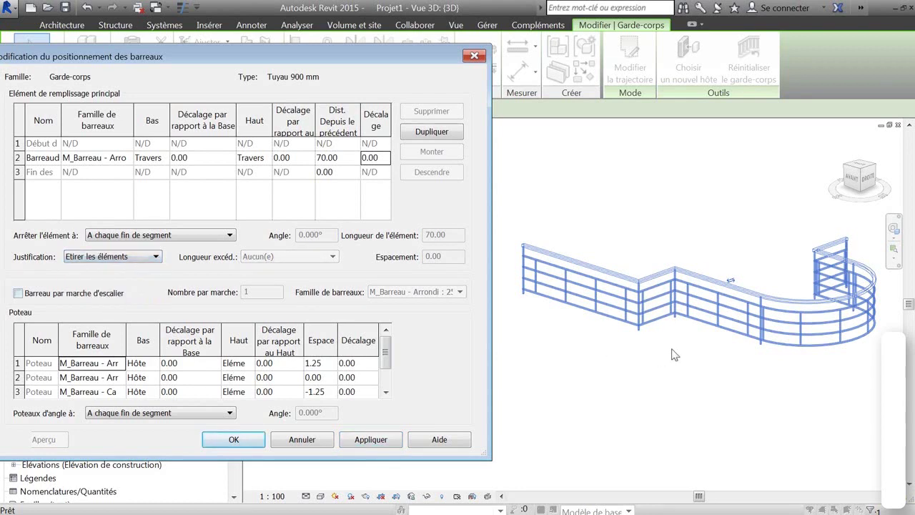
pyautogui.click(366, 442)
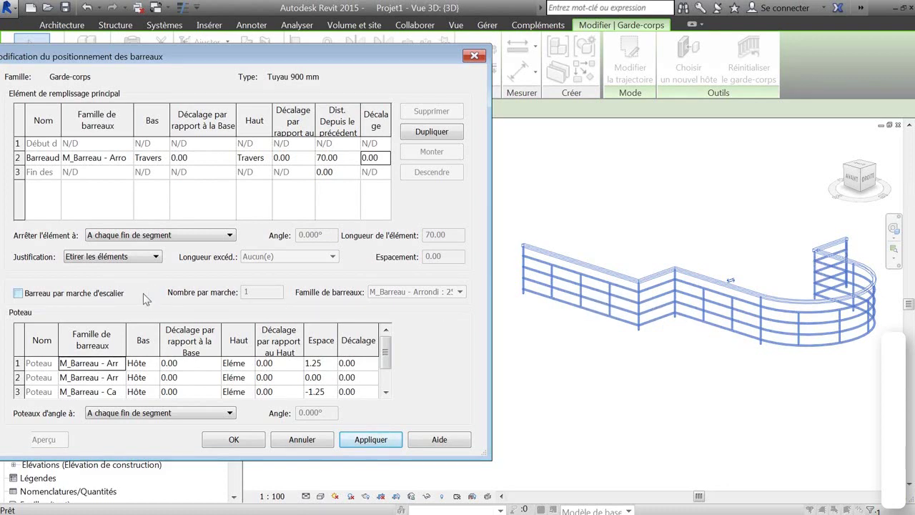
pyautogui.click(155, 256)
pyautogui.click(118, 266)
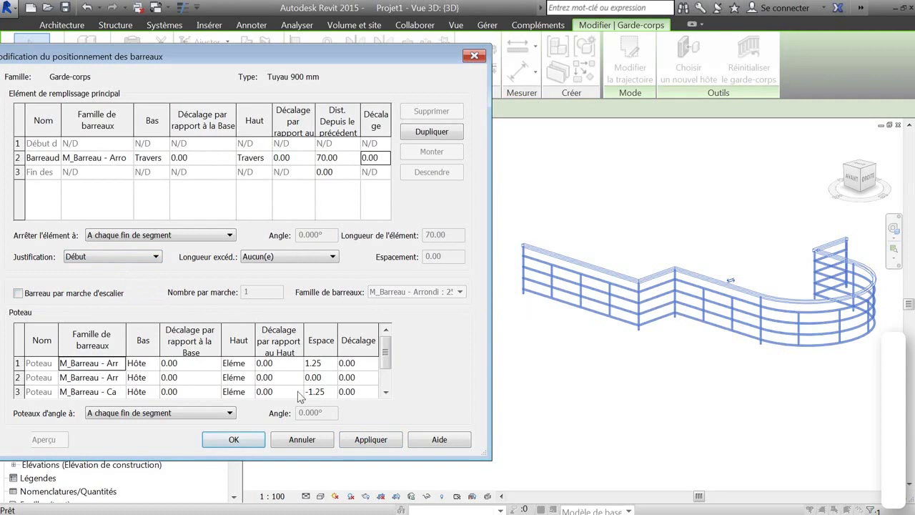
pyautogui.click(368, 440)
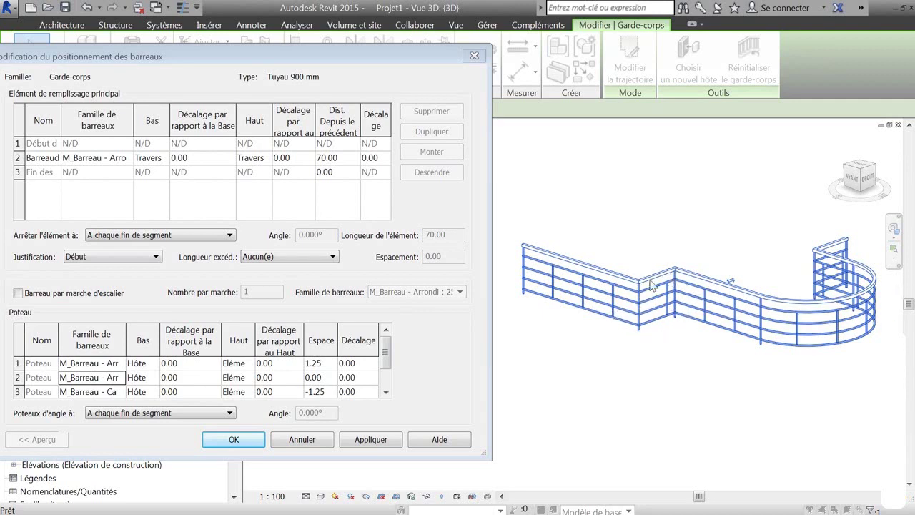
# - Set the baluster family of the second post row to Aucun(e) and confirm the baluster placement settings
pyautogui.click(120, 391)
pyautogui.click(220, 395)
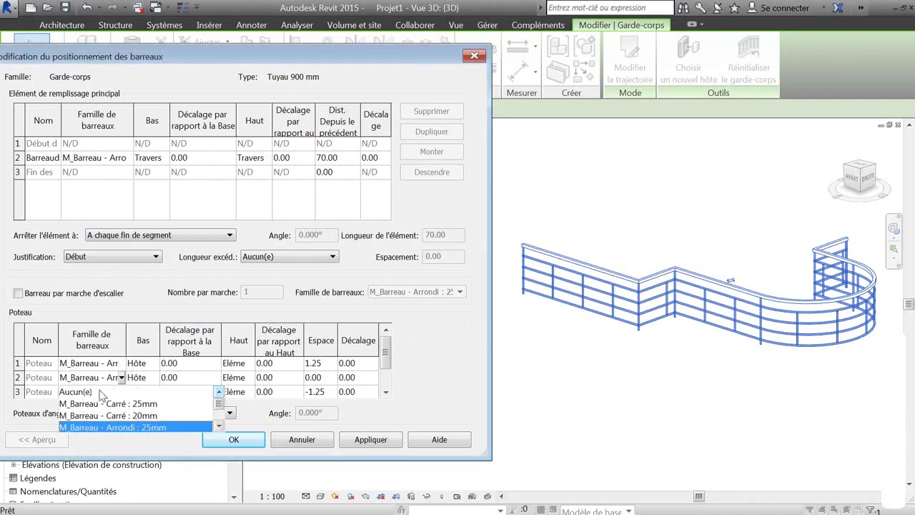
pyautogui.click(89, 392)
pyautogui.click(231, 440)
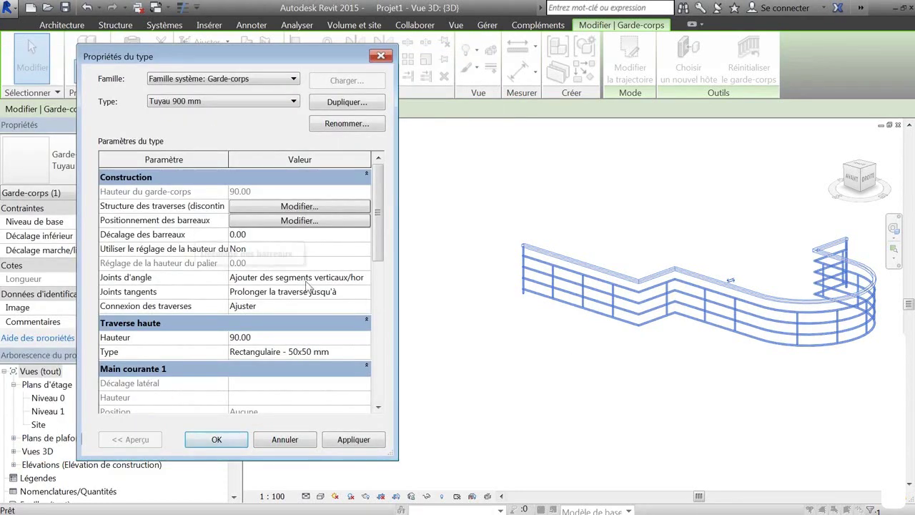
# - Reopen the railing type's baluster placement settings and apply the Etirer les éléments justification
pyautogui.click(319, 221)
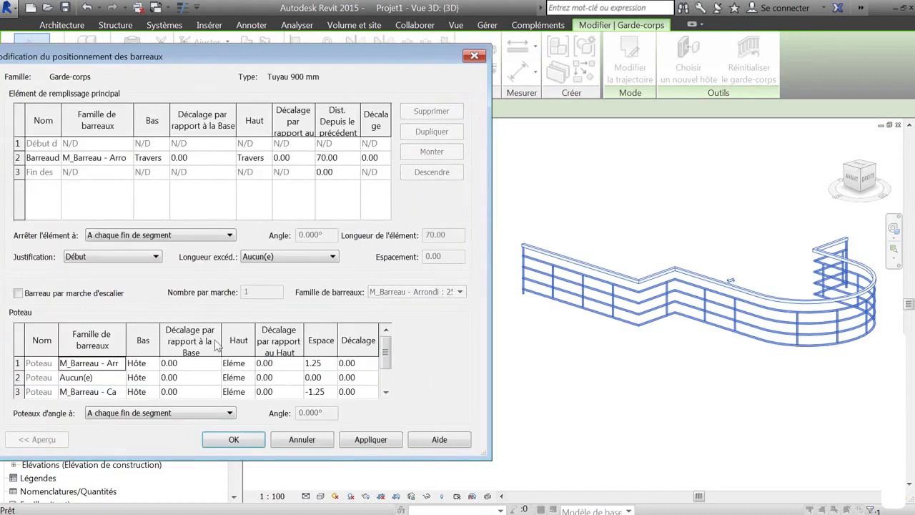
pyautogui.click(154, 257)
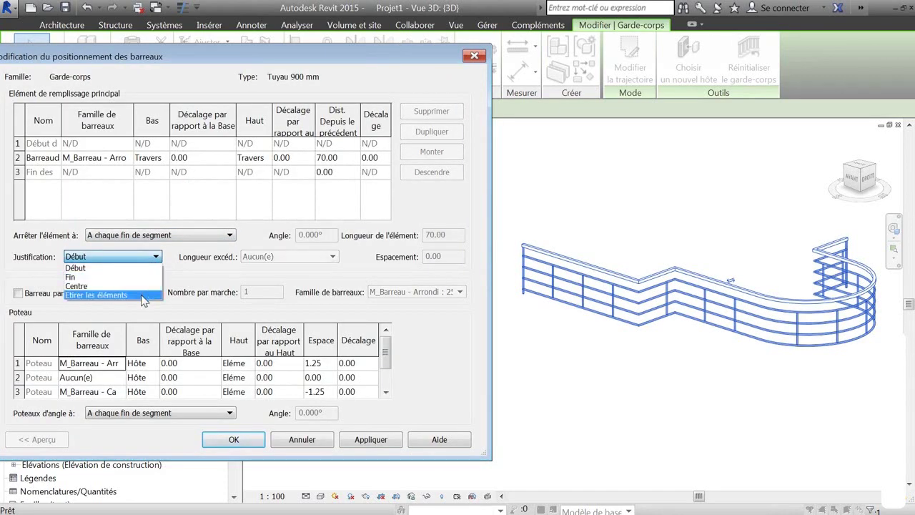
pyautogui.click(115, 296)
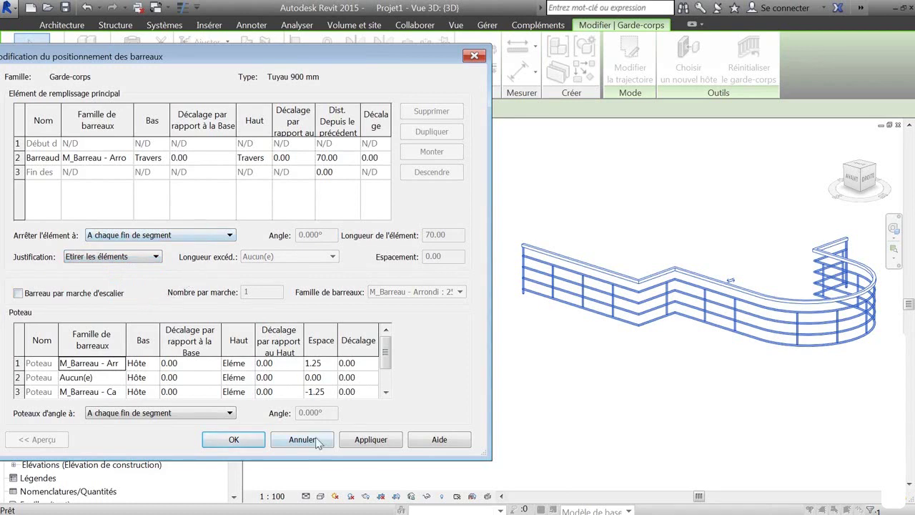
pyautogui.click(371, 439)
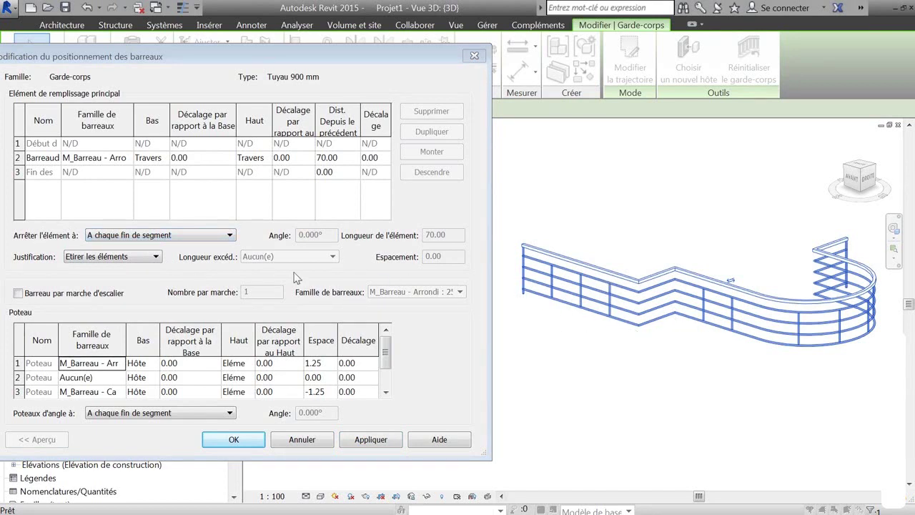
# - Set the main pattern to break at Jamais and apply the change to the railing
pyautogui.click(228, 237)
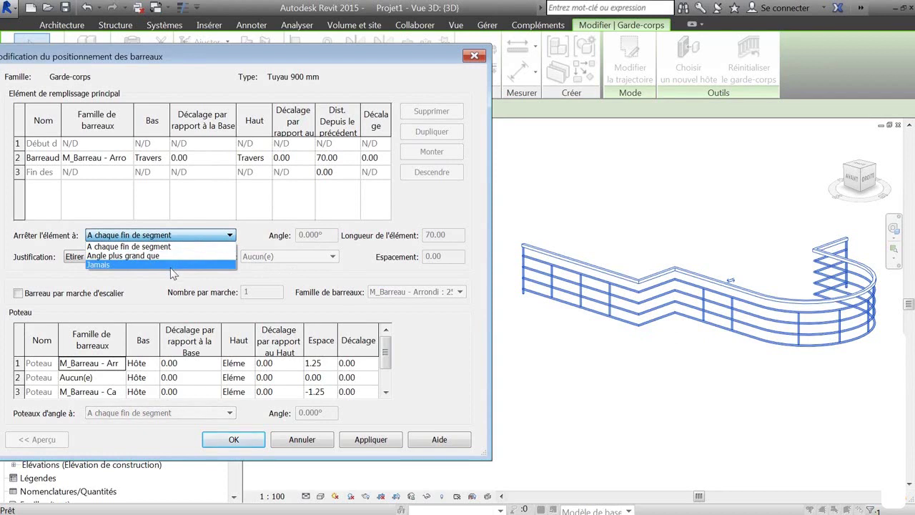
pyautogui.click(171, 265)
pyautogui.click(360, 439)
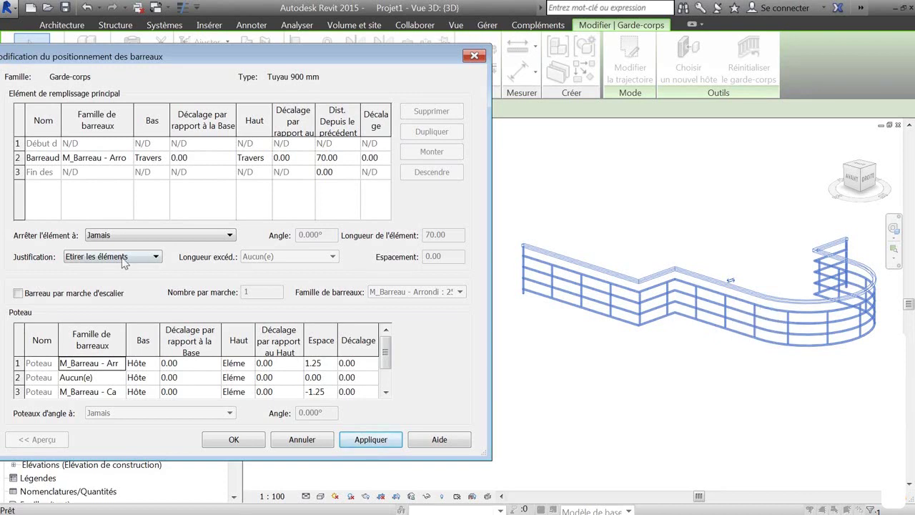
# - Set the main pattern to break at Angle plus grand que and apply the change
pyautogui.click(217, 239)
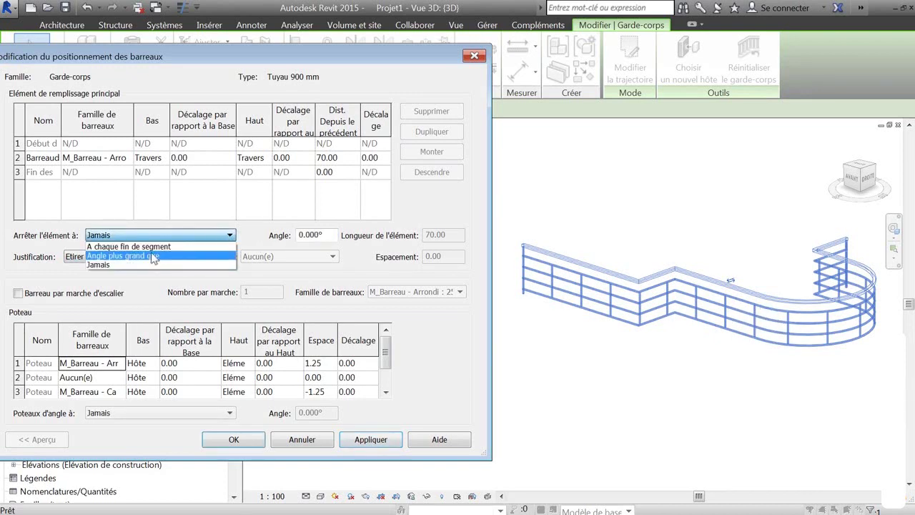
pyautogui.click(139, 259)
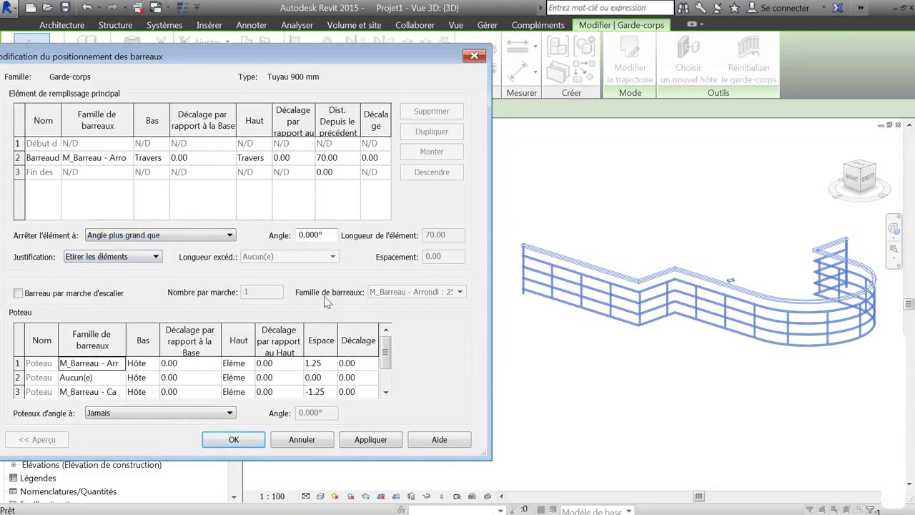
pyautogui.click(370, 440)
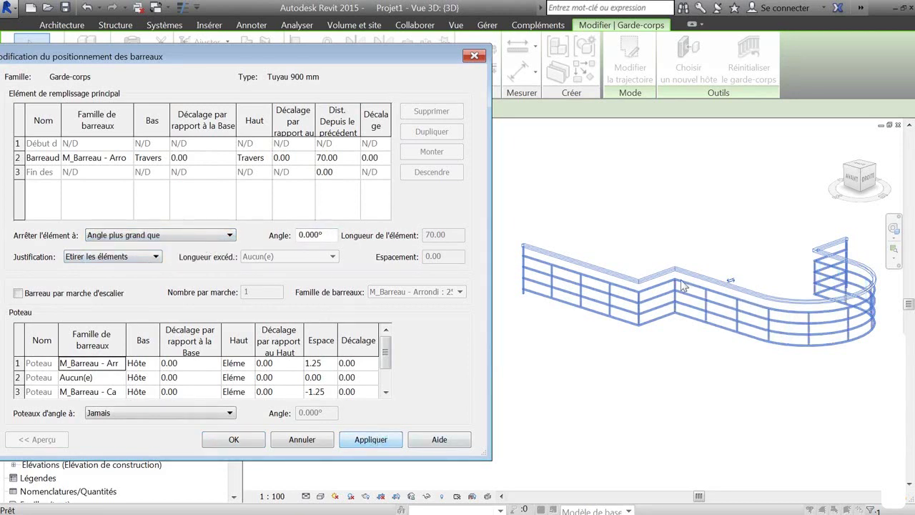